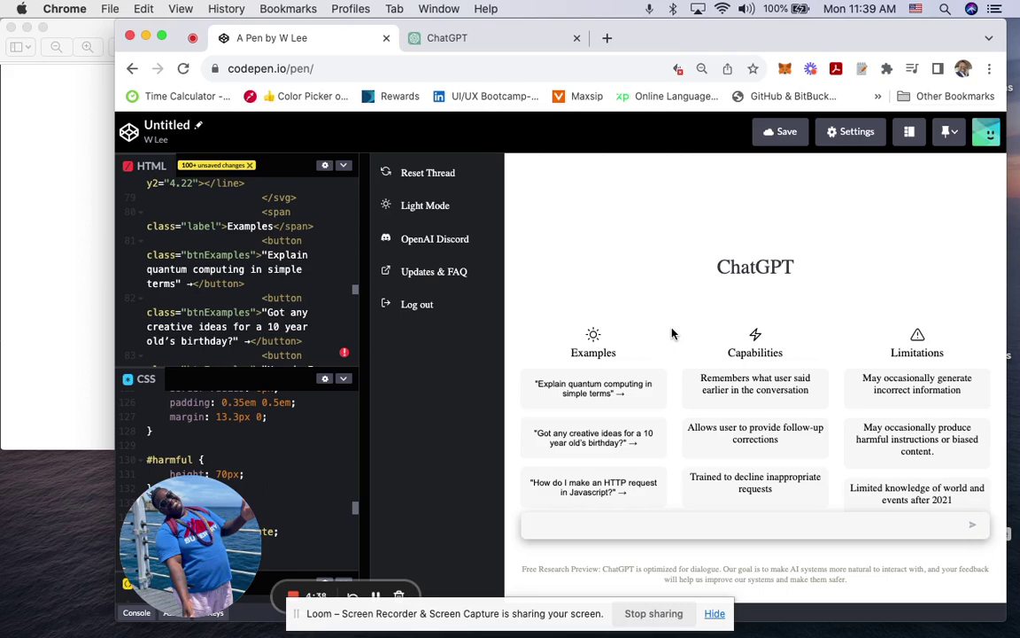
- Check the annotated ChatGPT welcome-page screenshot in Preview, then go back to Chrome
click(92, 220)
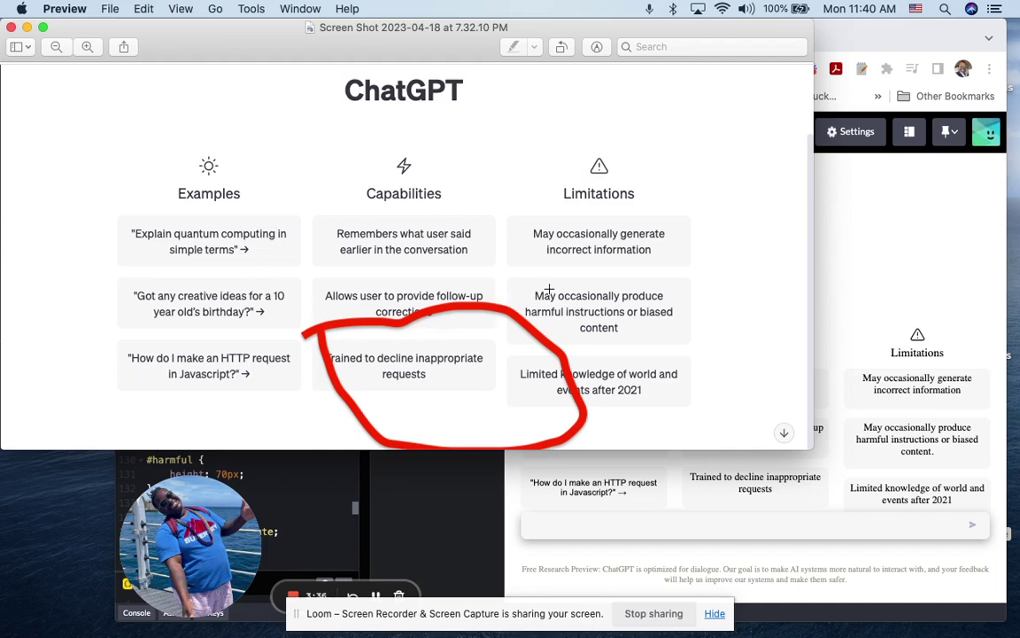
click(852, 42)
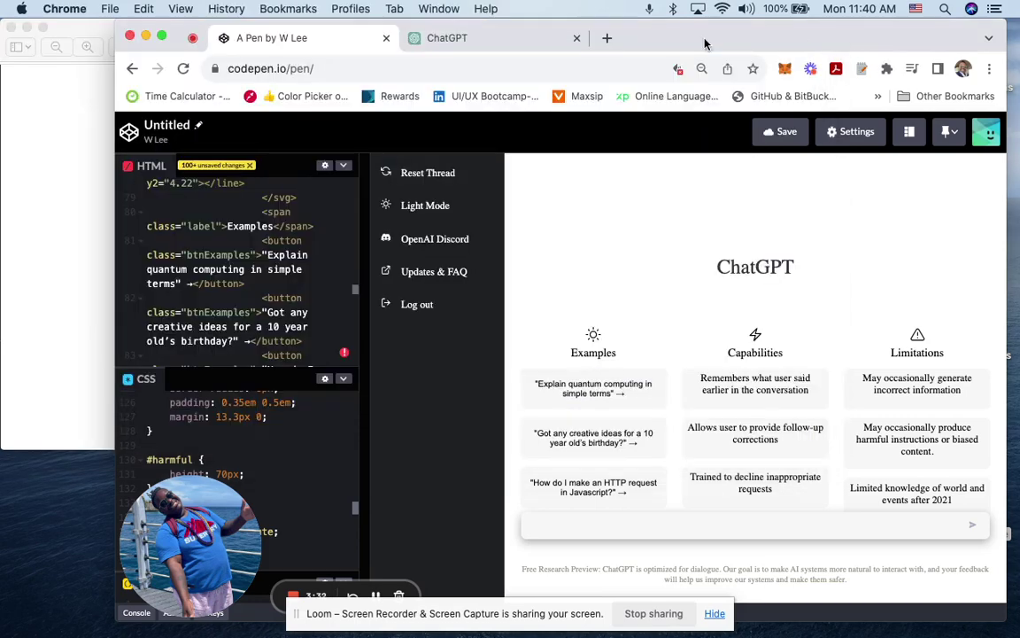
click(492, 40)
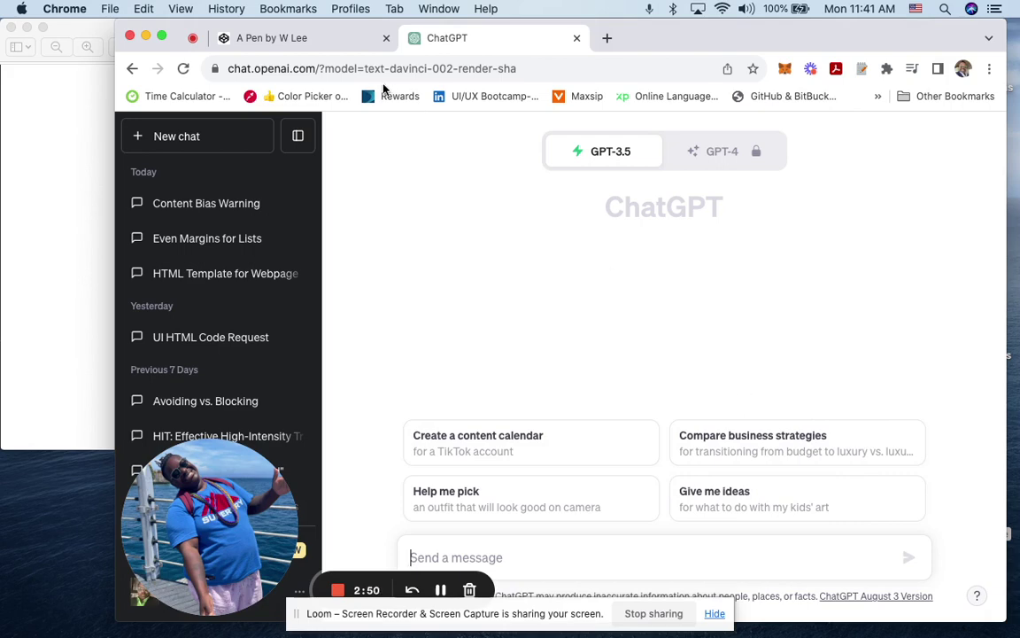
click(319, 46)
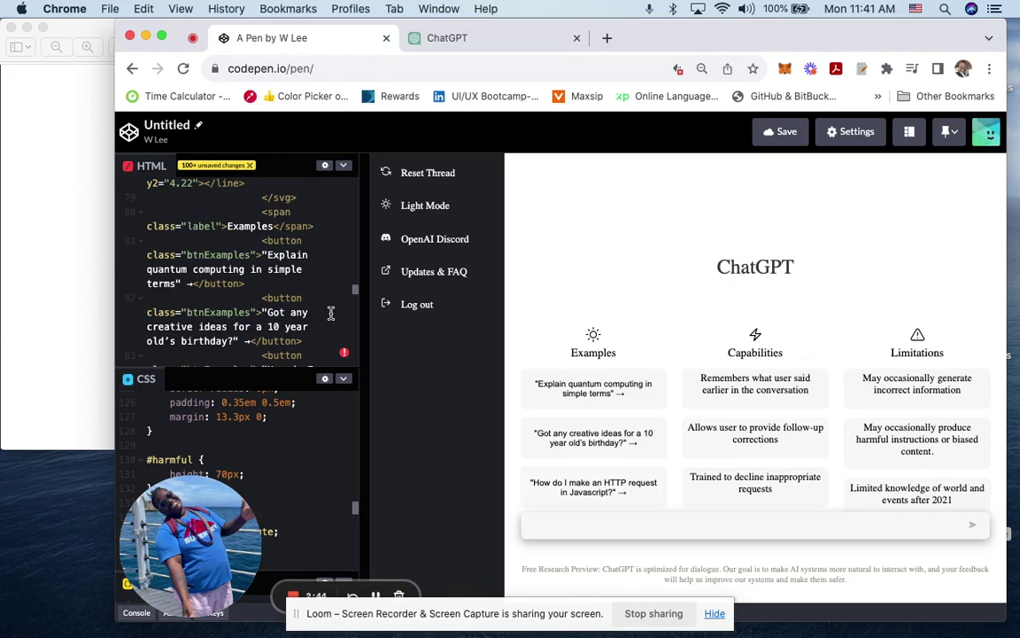
scroll(277, 431, down, 3)
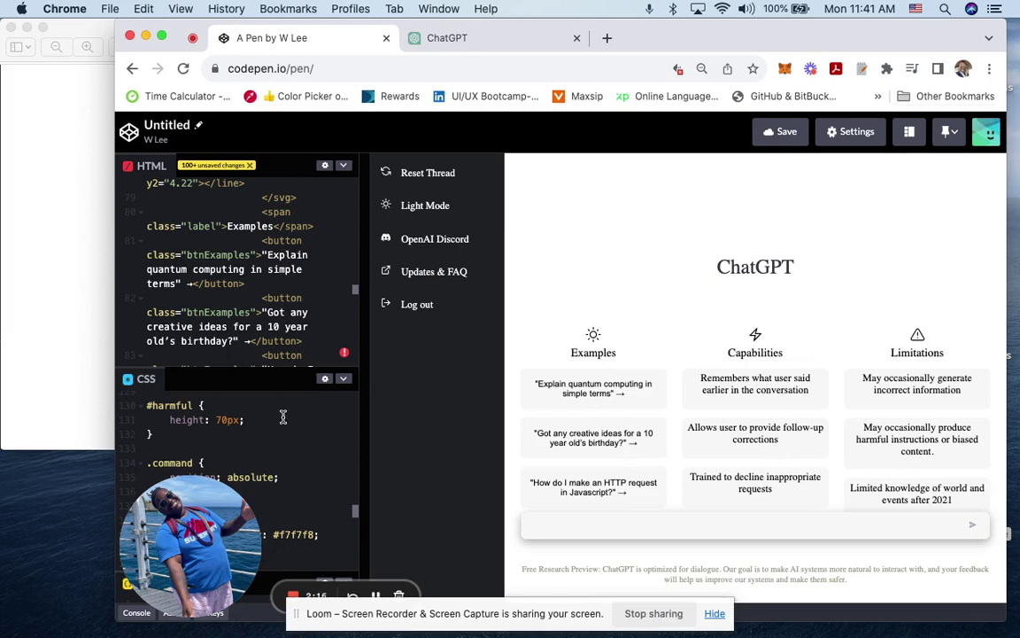
- Delete the #harmful CSS rule, including its height: 70px declaration
drag(144, 408, 289, 505)
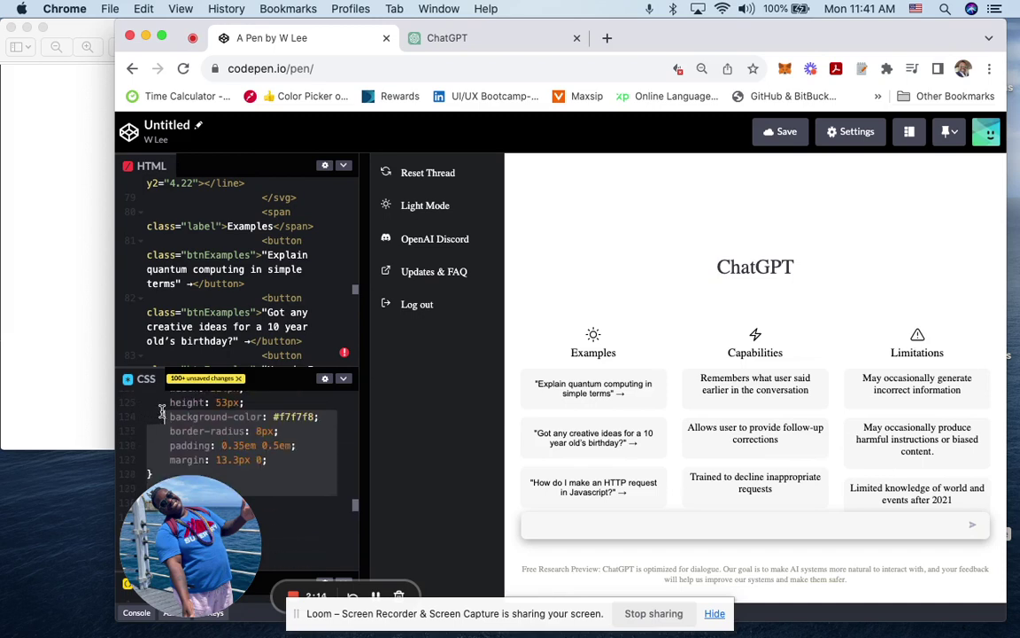
scroll(290, 506, up, 3)
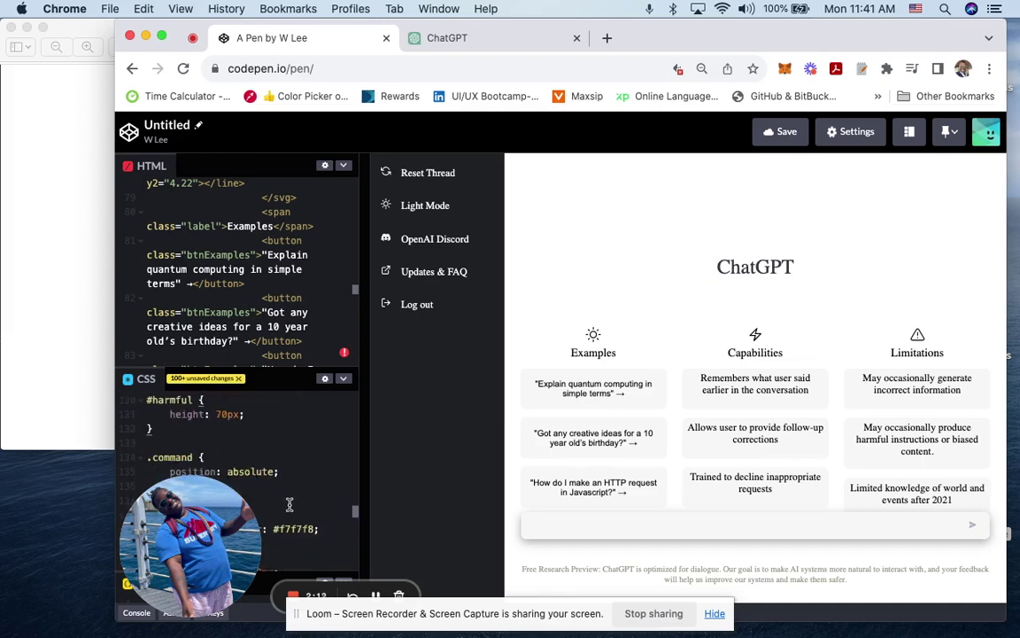
scroll(144, 403, up, 3)
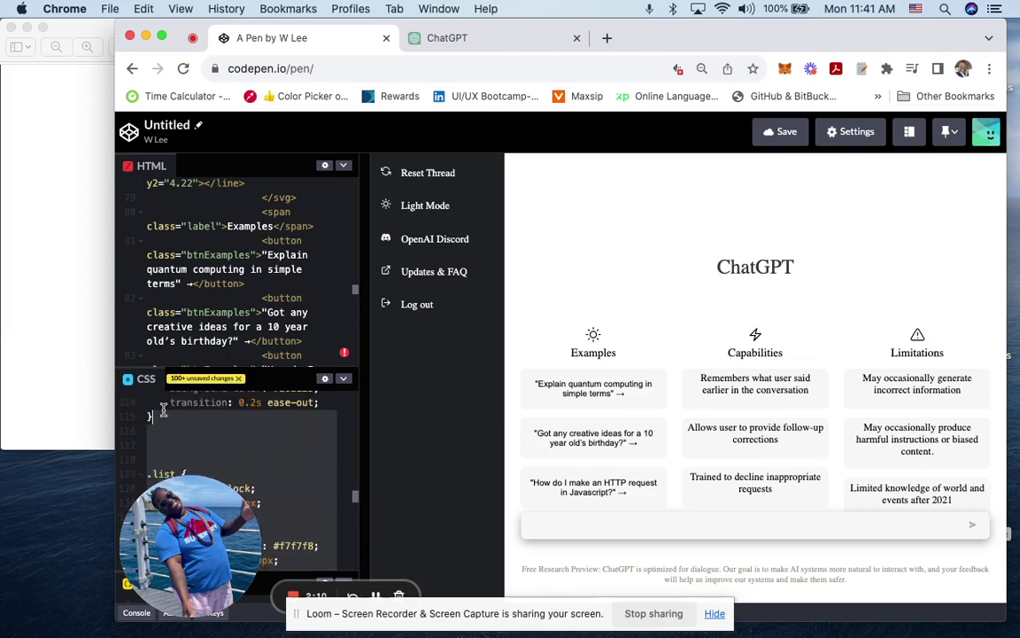
scroll(268, 451, down, 3)
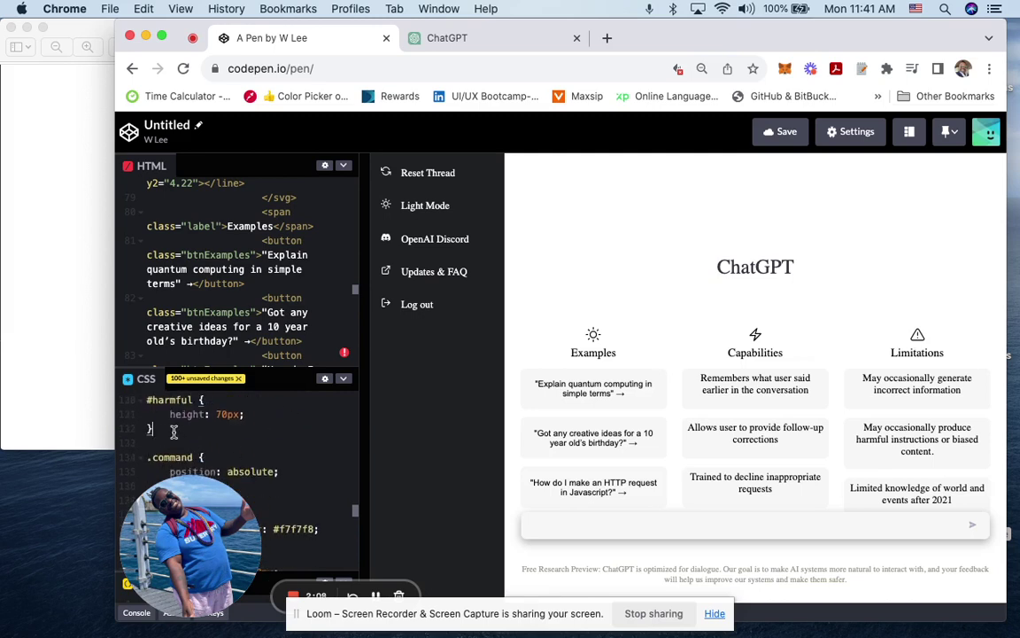
click(147, 416)
scroll(147, 412, down, 3)
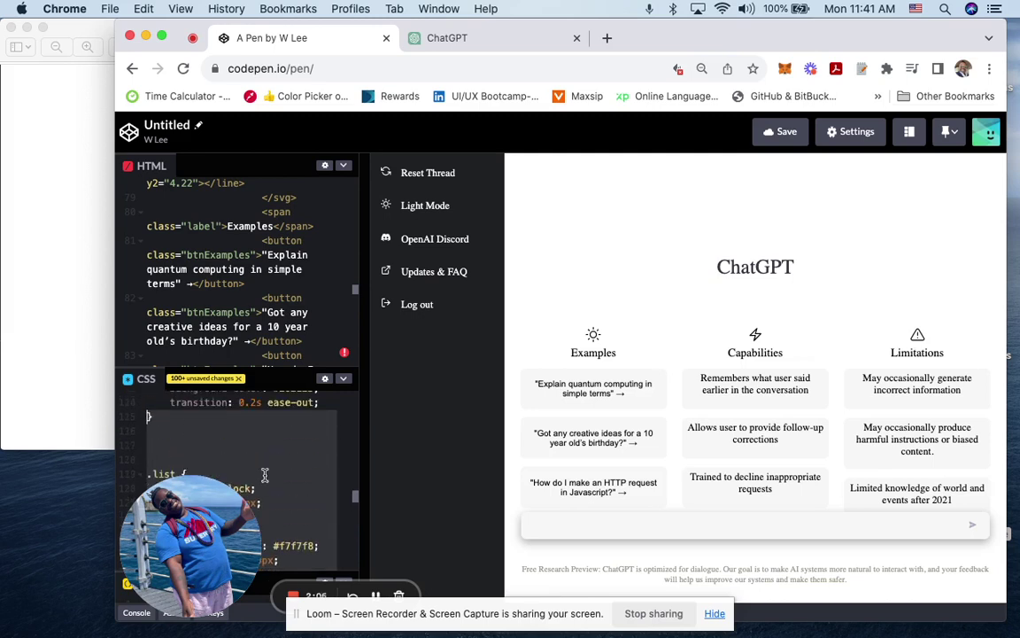
scroll(301, 496, up, 3)
scroll(302, 496, up, 1)
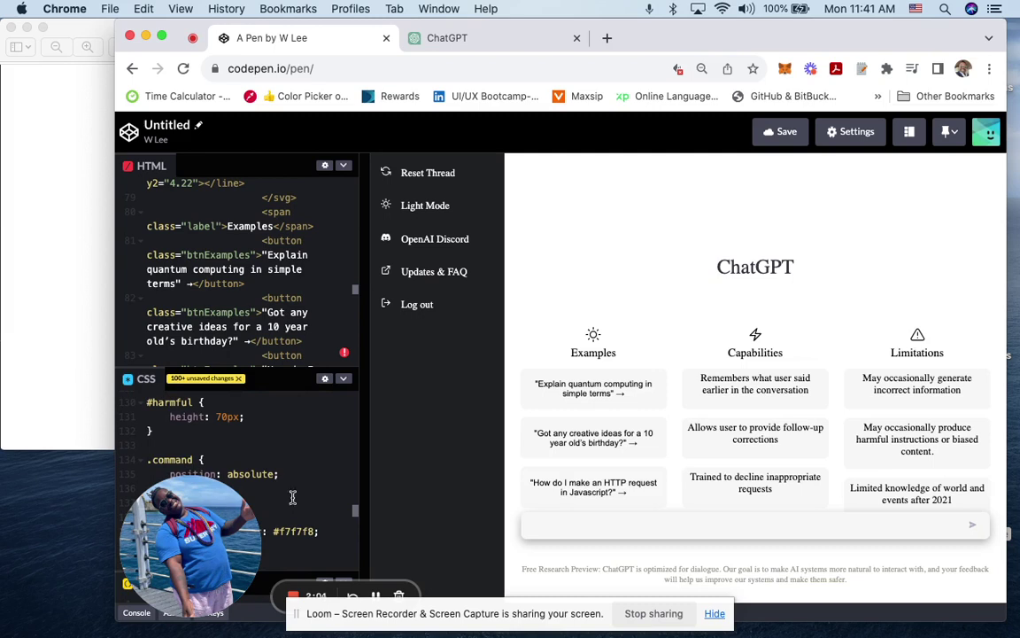
scroll(147, 402, up, 1)
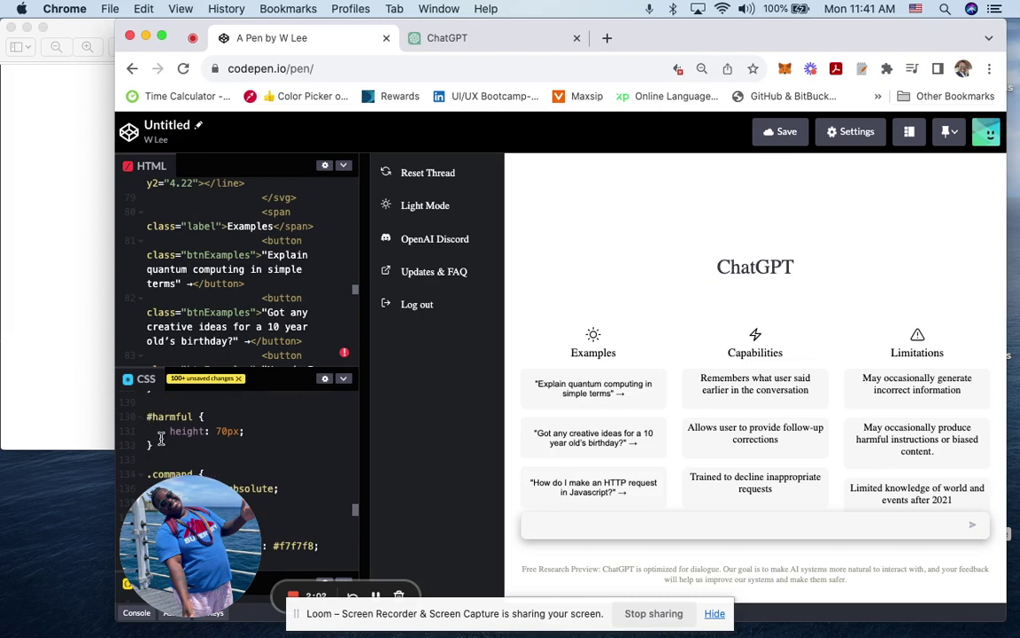
click(147, 445)
key(BackSpace)
key(BackSpace)
key(BackSpace)
key(BackSpace)
key(BackSpace)
key(BackSpace)
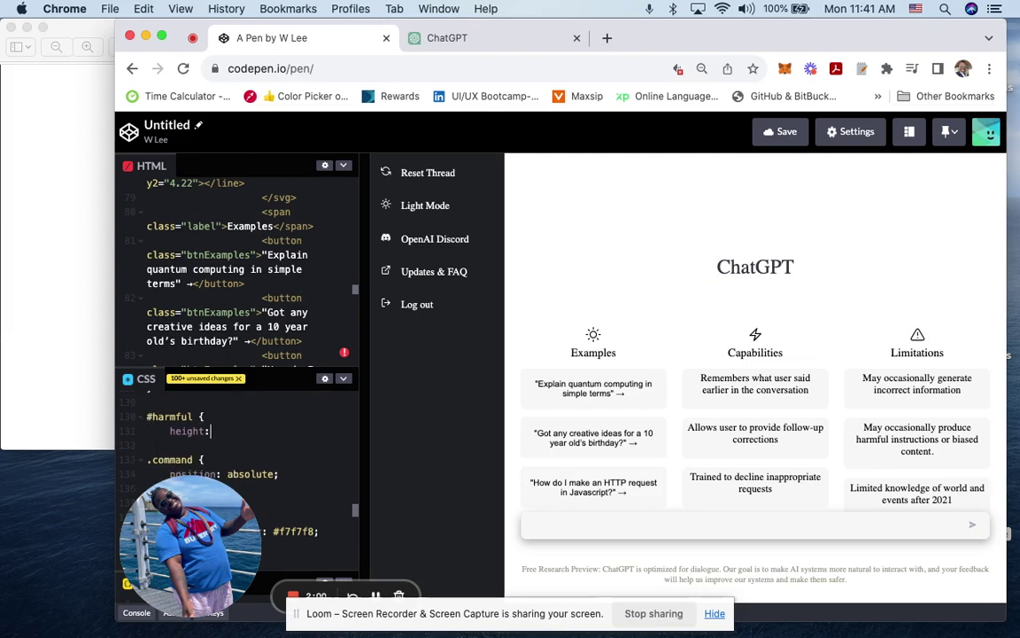
key(BackSpace)
key(BackSpace)
key(BackSpace)
key(BackSpace)
key(BackSpace)
key(BackSpace)
key(BackSpace)
key(BackSpace)
key(BackSpace)
key(BackSpace)
key(BackSpace)
key(BackSpace)
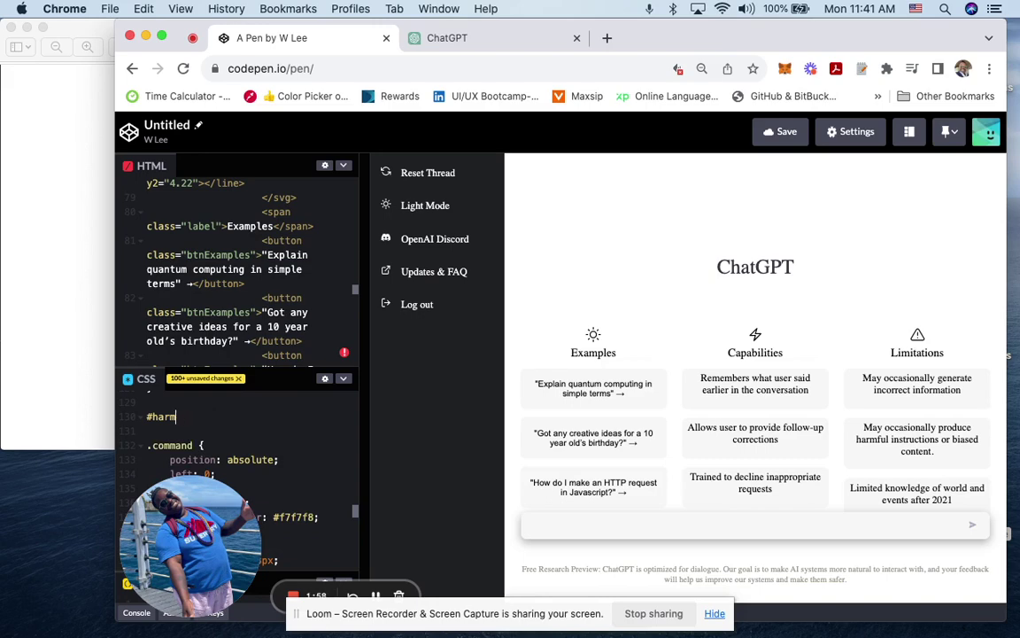
key(BackSpace)
key(BackSpace)
key(BackSpace)
key(BackSpace)
key(BackSpace)
key(BackSpace)
key(BackSpace)
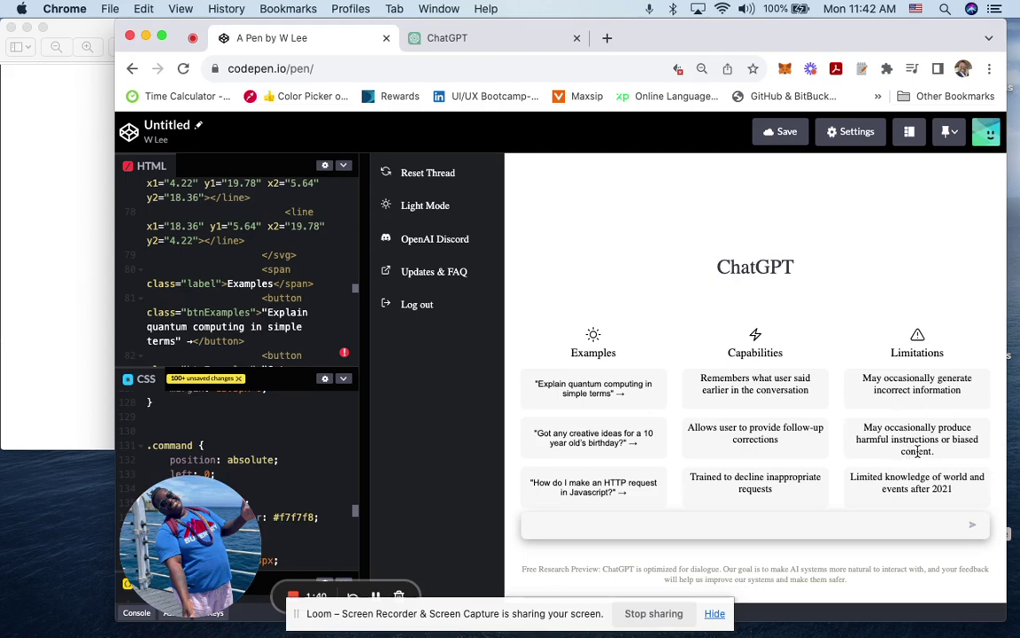
- Glance at the reference screenshot in Preview again, then return to the CodePen pen
click(93, 284)
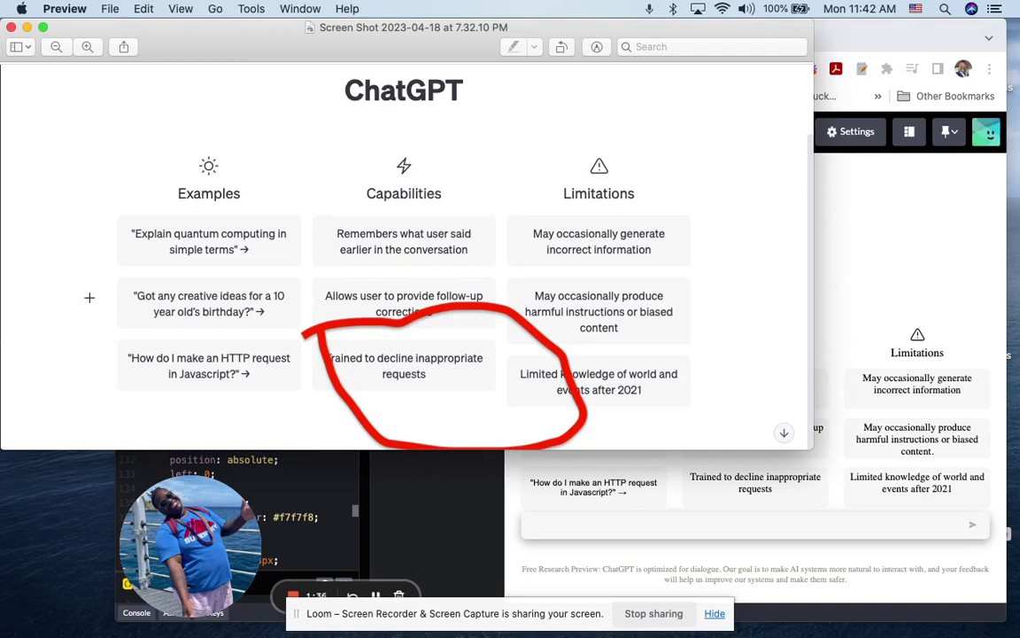
click(811, 240)
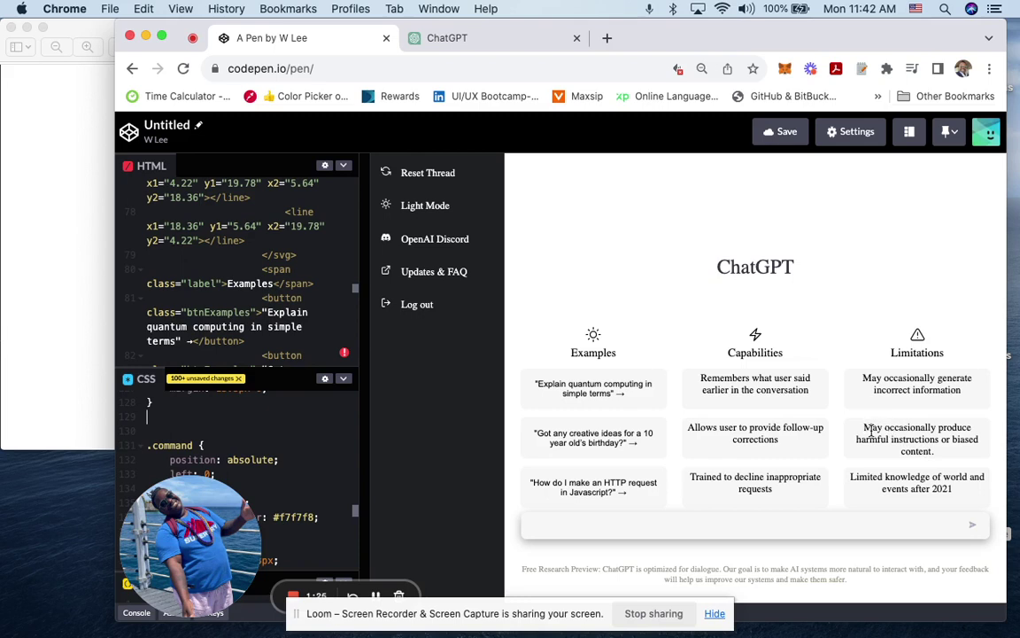
- Highlight the 'harmful instructions' limitation line in the replica, then clear the selection
drag(865, 427, 938, 452)
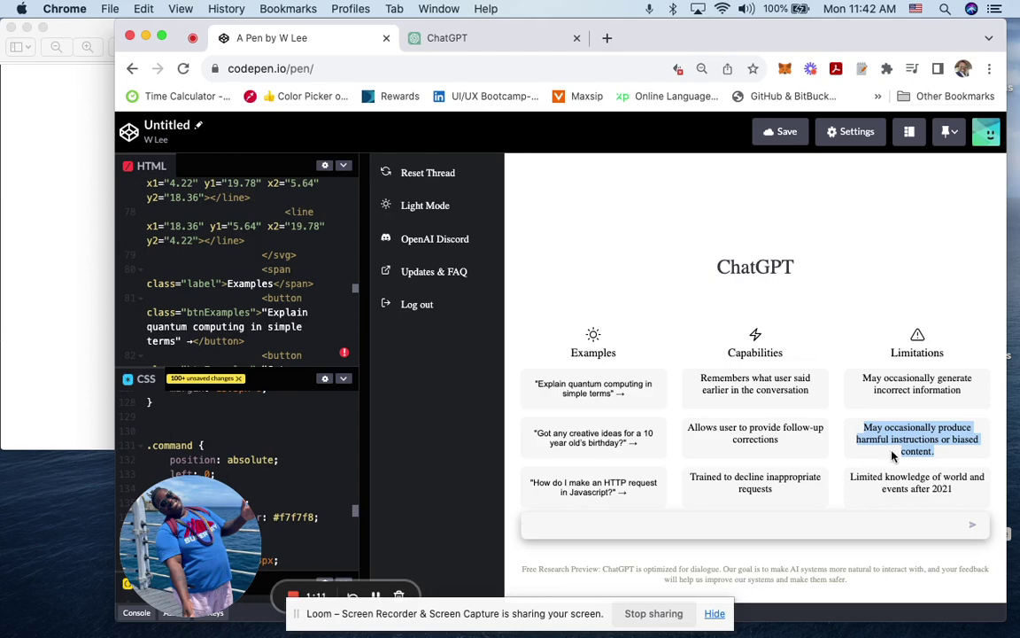
click(833, 446)
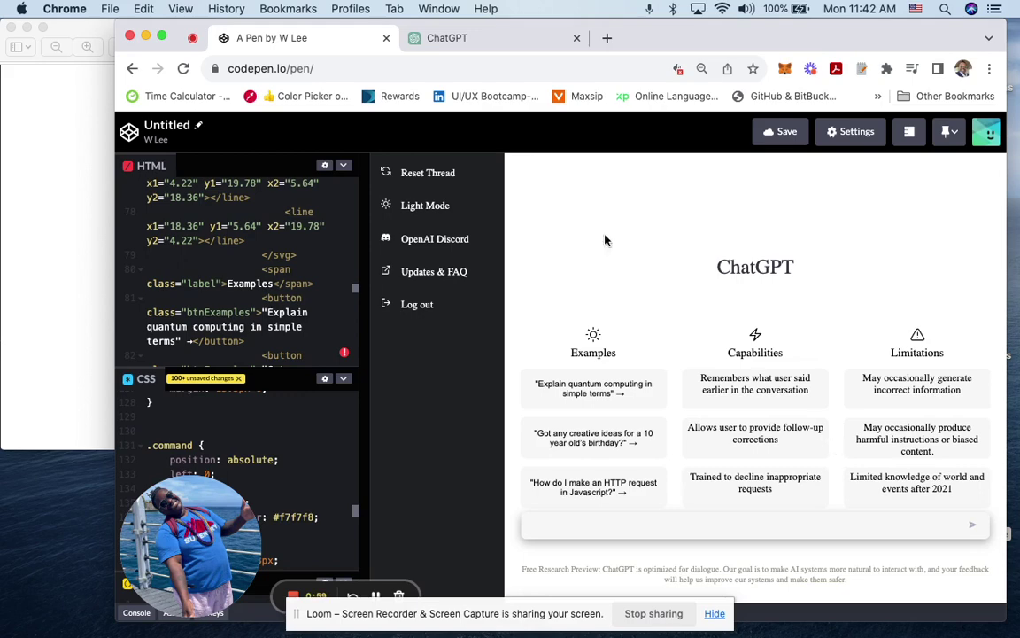
- Select the reply 'May sporadically generate harmful or biased content.' in the Content Bias Warning chat
click(493, 37)
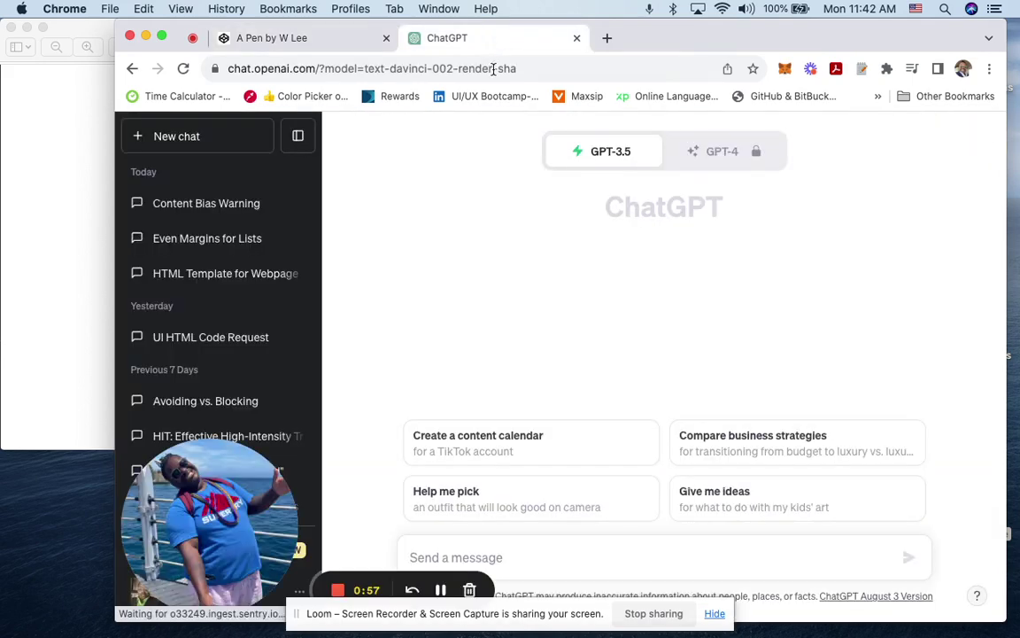
click(205, 202)
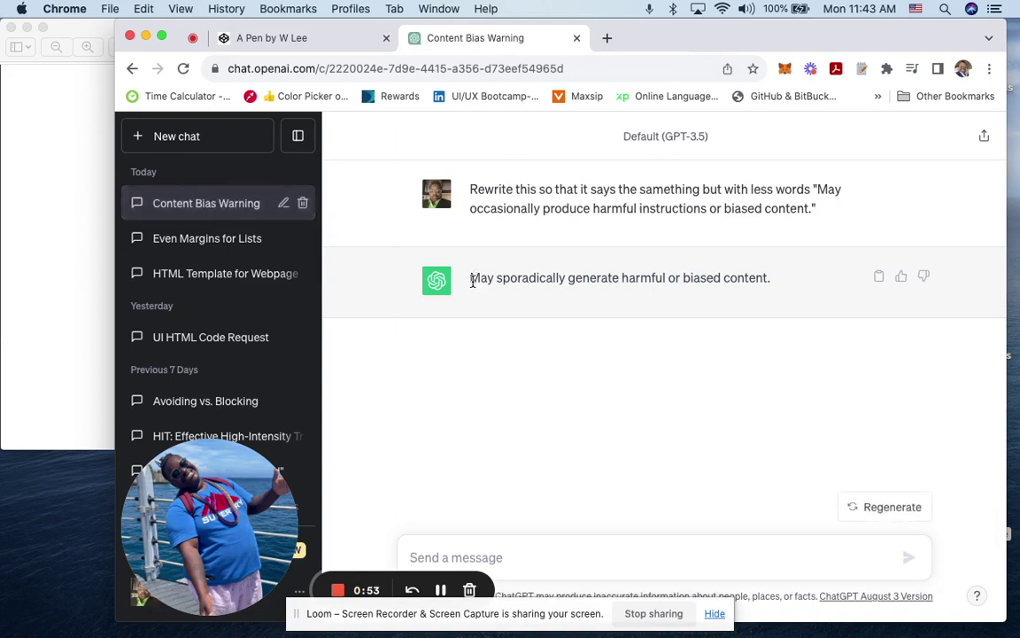
drag(469, 277, 775, 281)
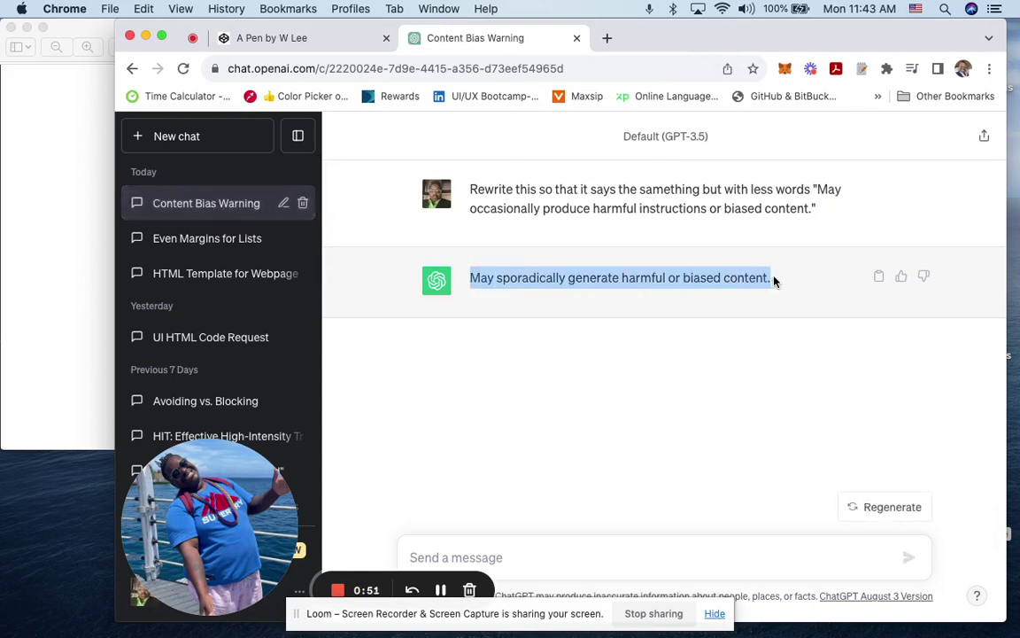
- Paste the shorter line over the harmful-instructions text in the HTML span
click(337, 40)
scroll(283, 266, down, 2)
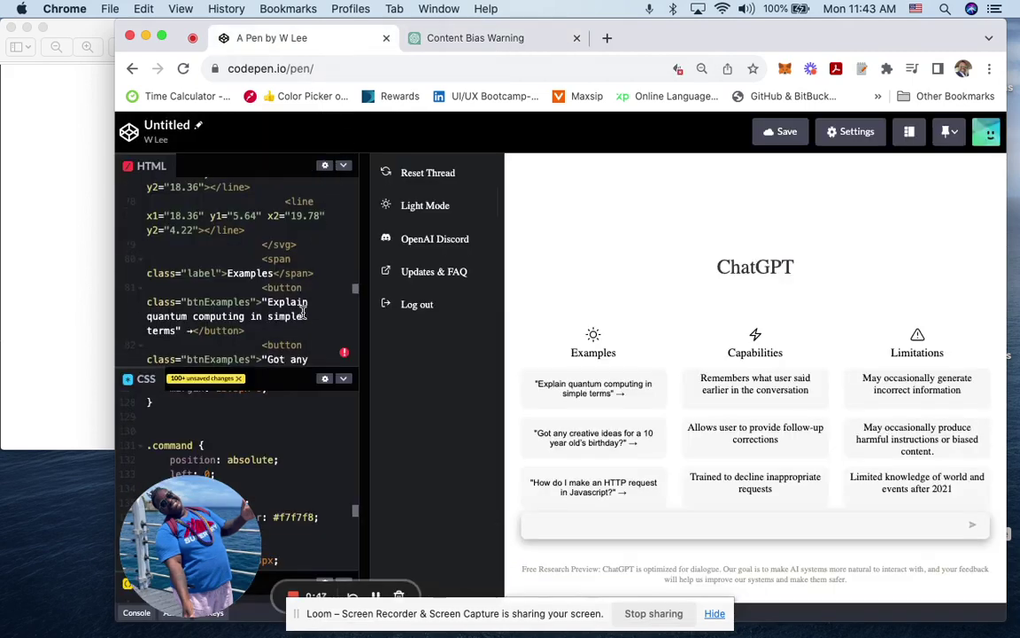
scroll(303, 315, down, 3)
scroll(303, 314, down, 3)
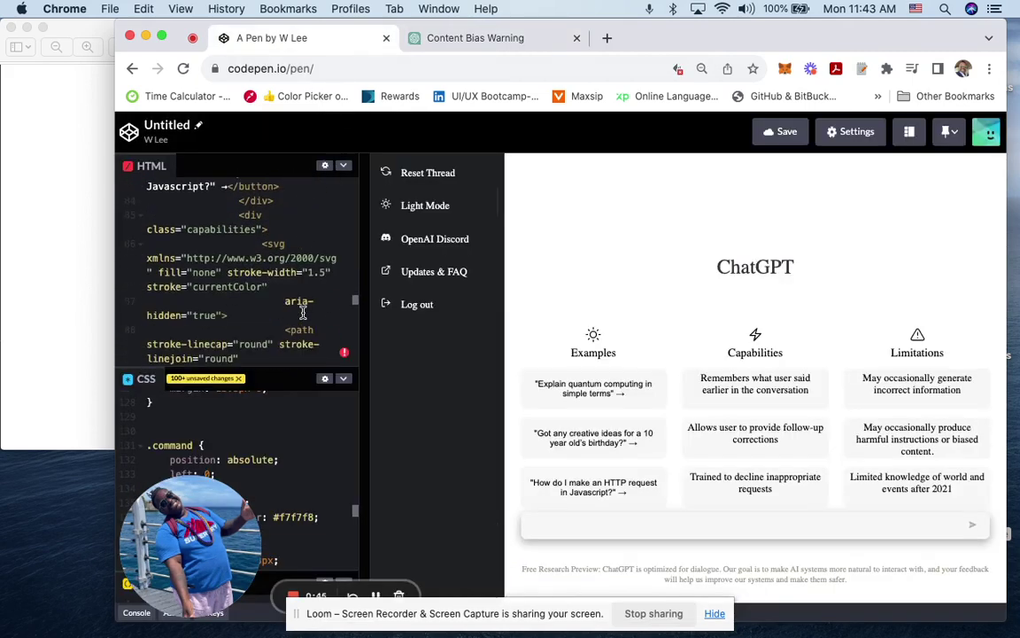
scroll(303, 314, up, 3)
scroll(302, 315, down, 3)
scroll(303, 315, down, 3)
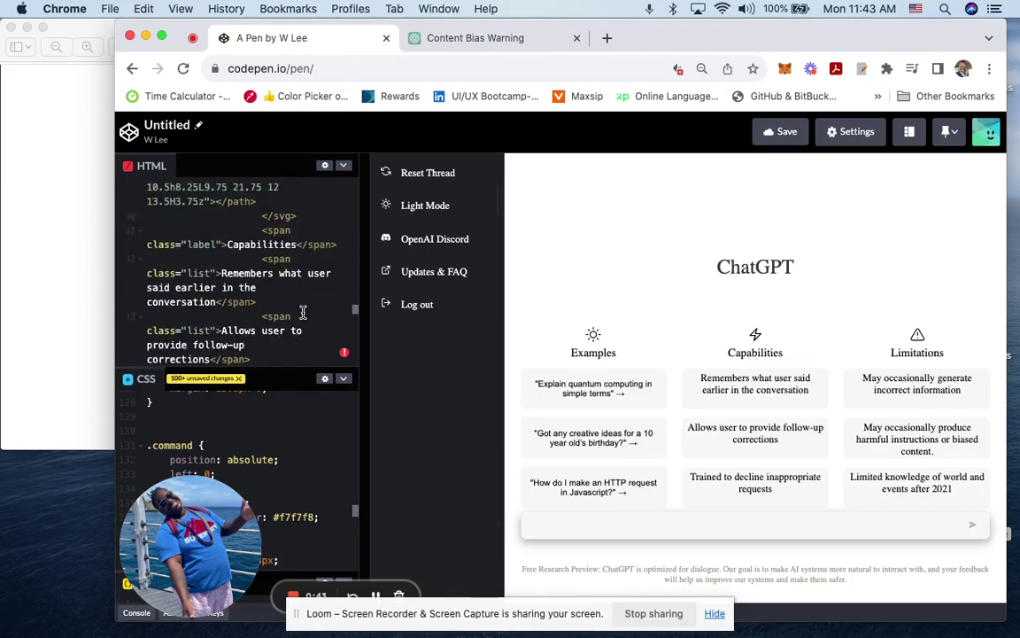
scroll(303, 315, down, 3)
scroll(303, 314, down, 5)
scroll(303, 315, down, 3)
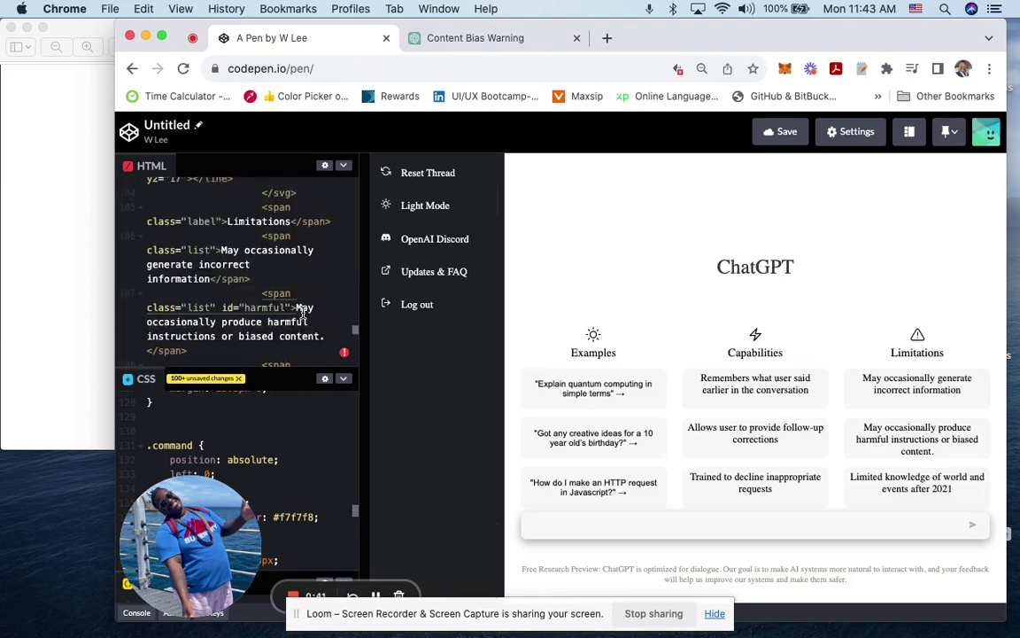
scroll(303, 314, down, 3)
scroll(303, 314, up, 3)
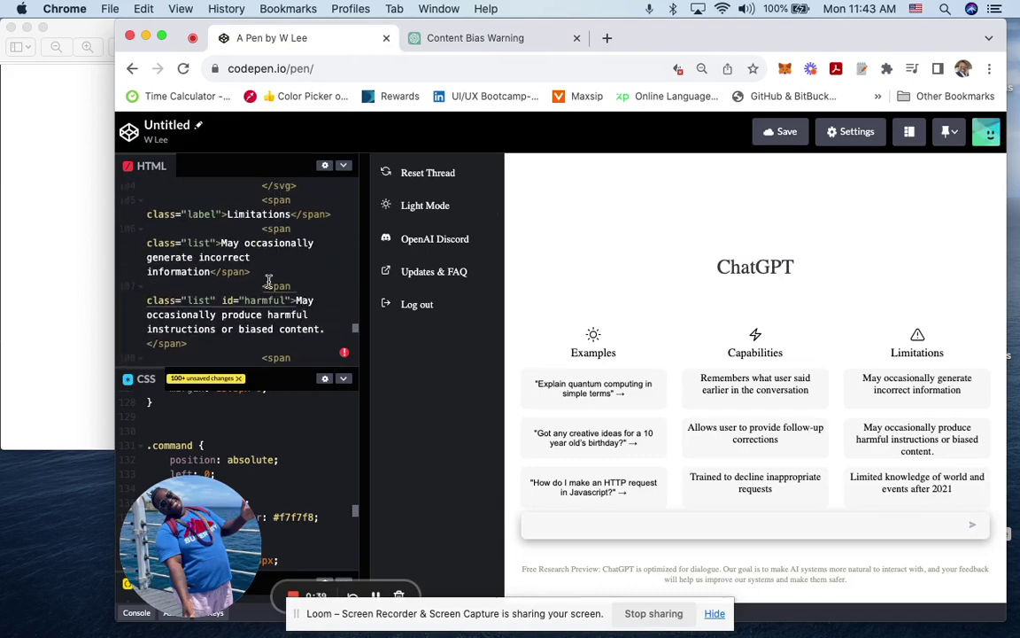
scroll(269, 282, down, 3)
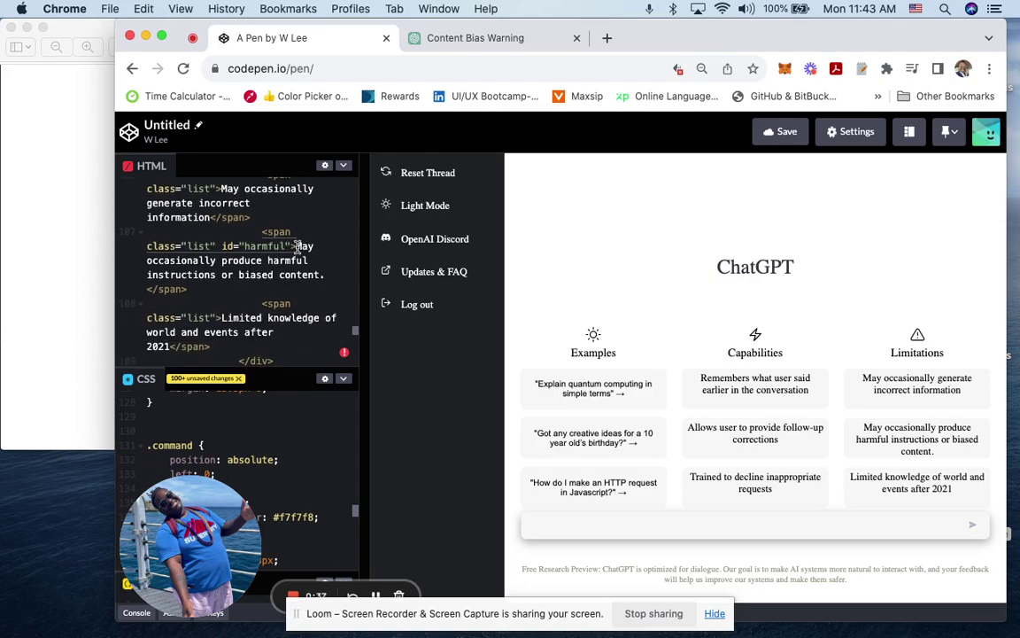
drag(297, 246, 326, 273)
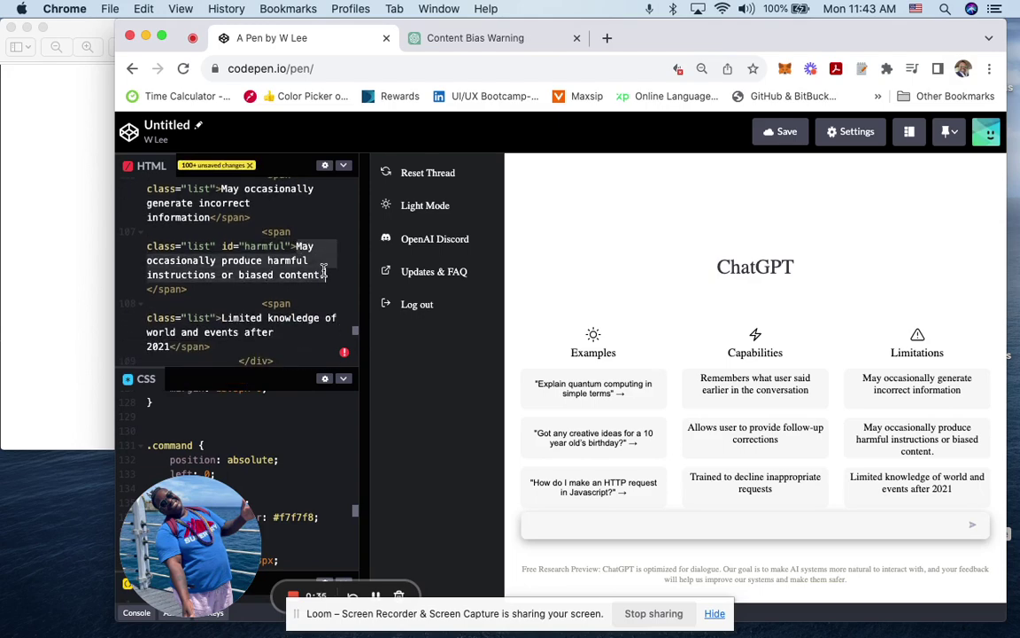
text(May sporadically generate harmful or biased content.)
scroll(324, 270, down, 5)
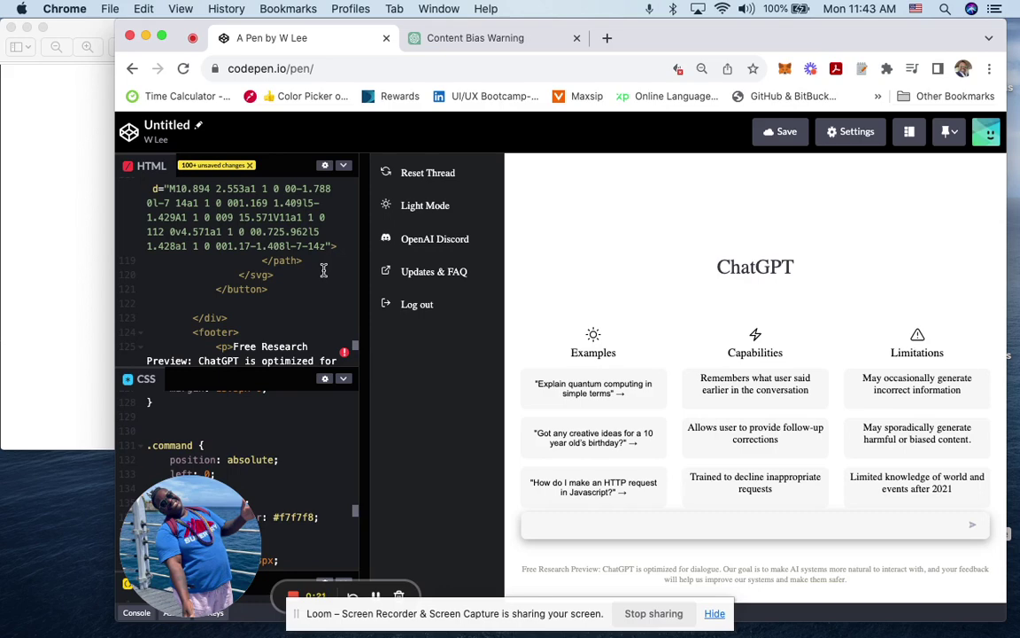
- Switch to the Preview screenshot with Cmd+Tab, then bring the CodePen replica back
key(super+Tab)
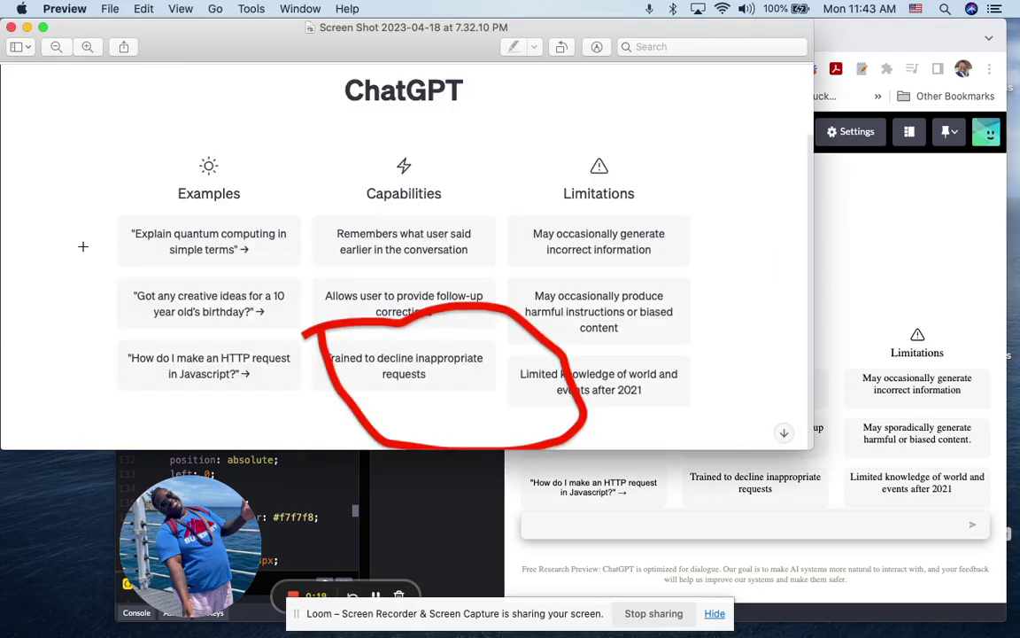
click(786, 227)
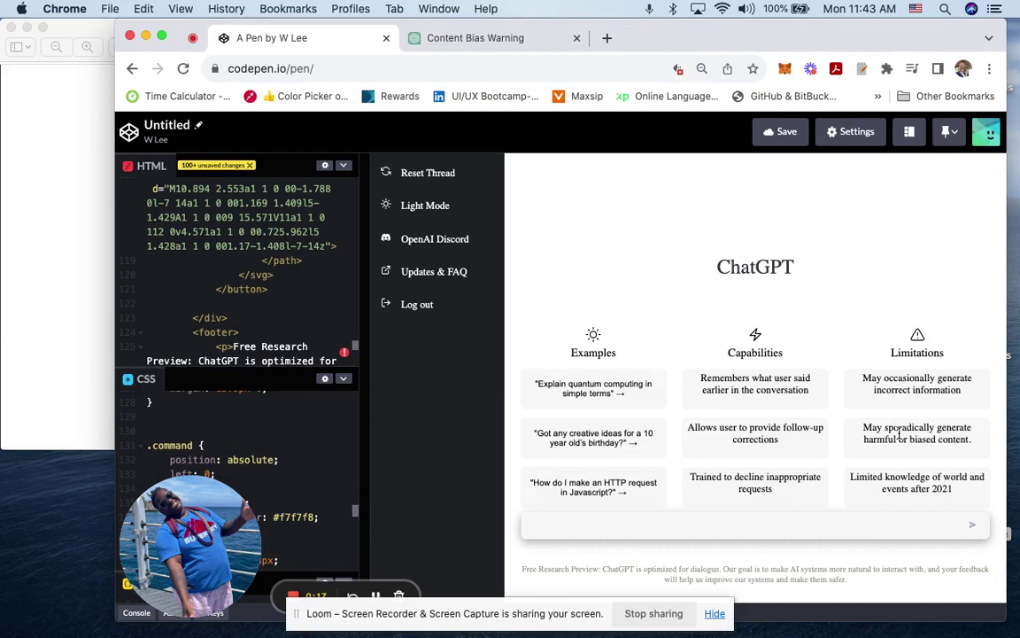